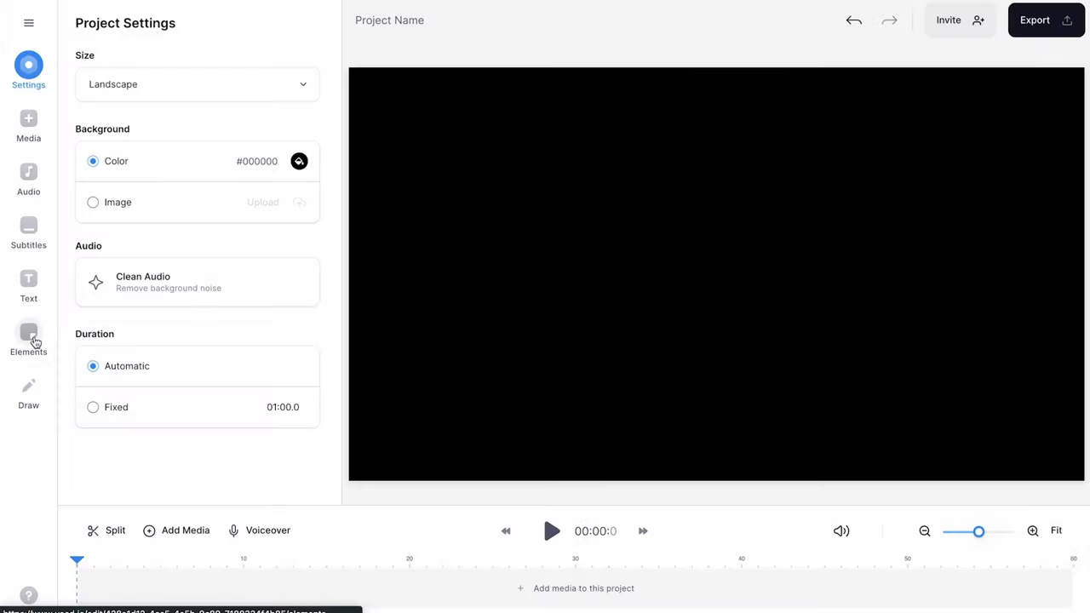
# Step: Open the Elements library and scroll to its GIFs section
pyautogui.click(34, 341)
pyautogui.scroll(-2, 208, 174)
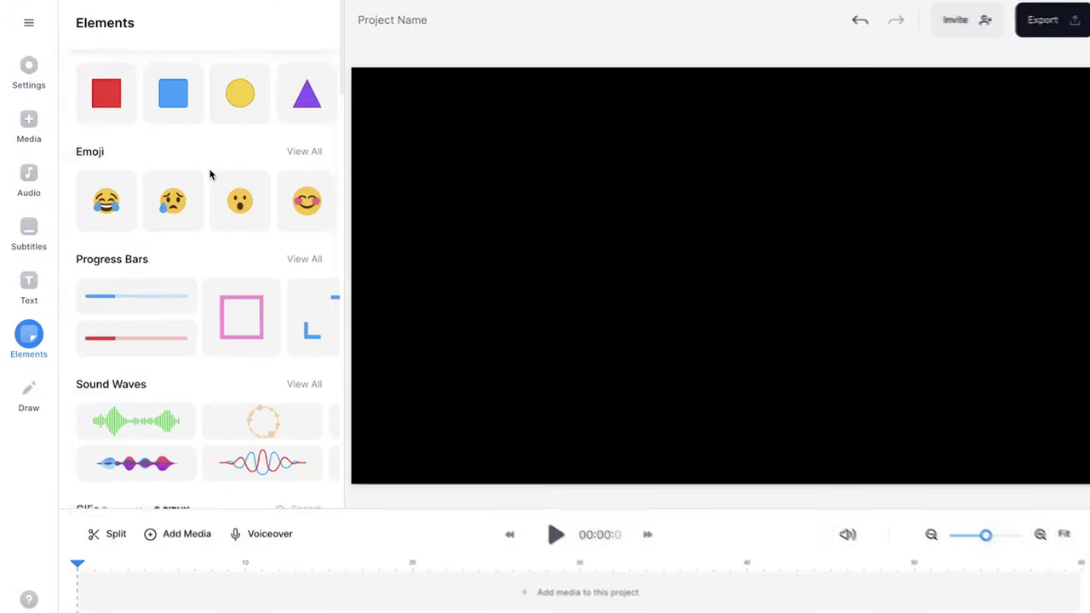
pyautogui.scroll(-5, 261, 204)
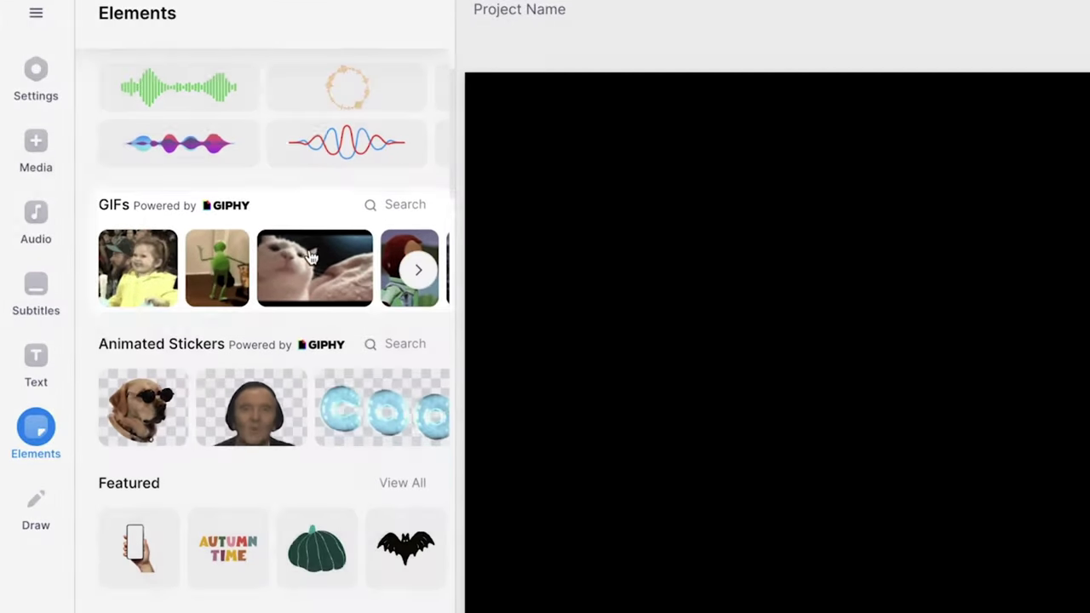
pyautogui.scroll(1, 241, 310)
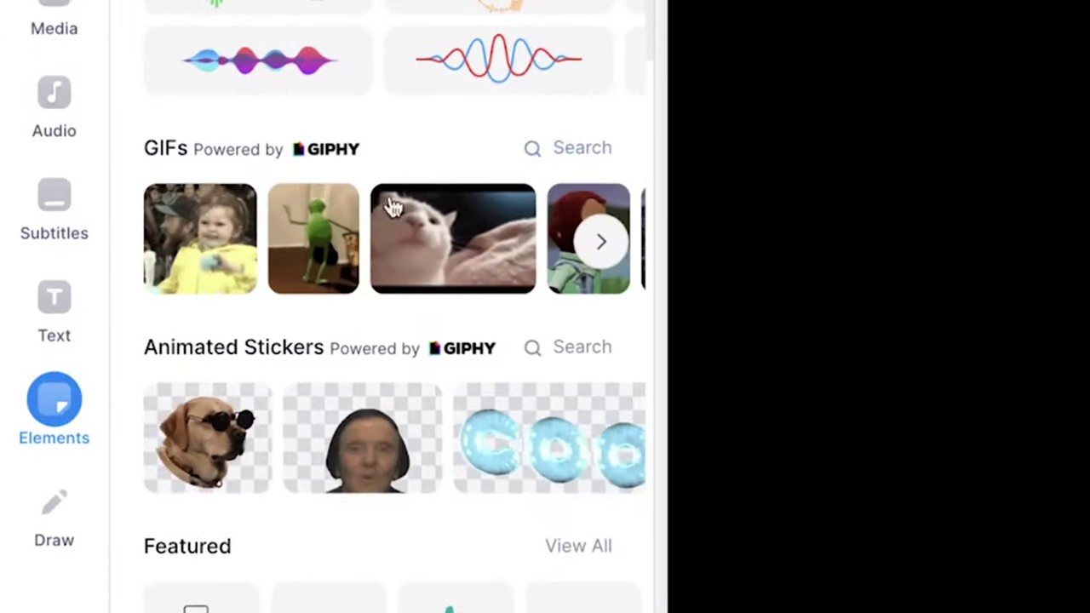
# Step: Open GIF search and browse categories like Action, Adjectives, Decades and Gaming
pyautogui.click(541, 155)
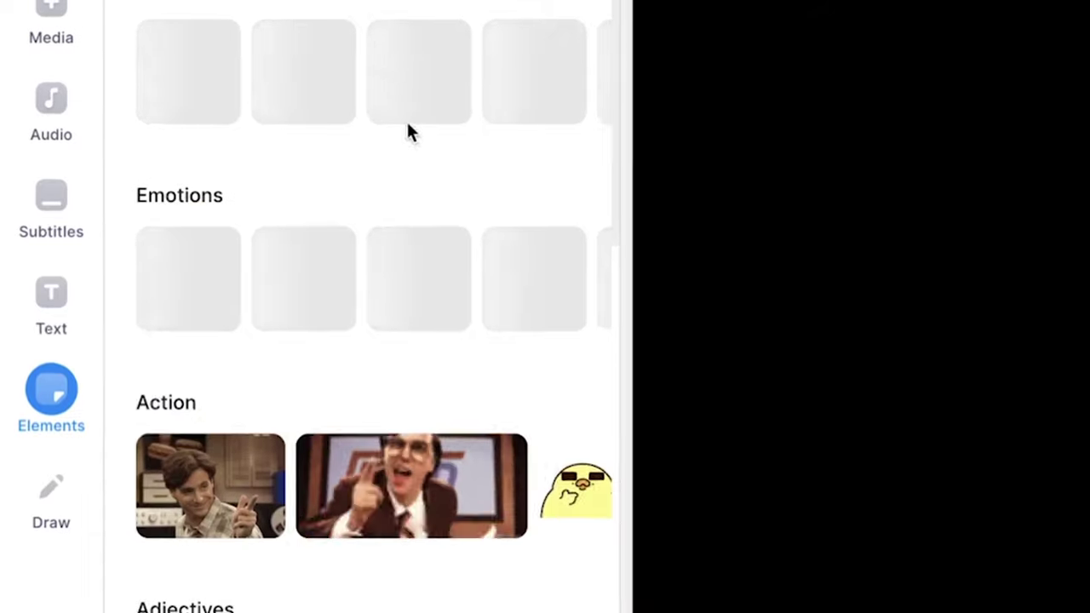
pyautogui.scroll(-5, 315, 109)
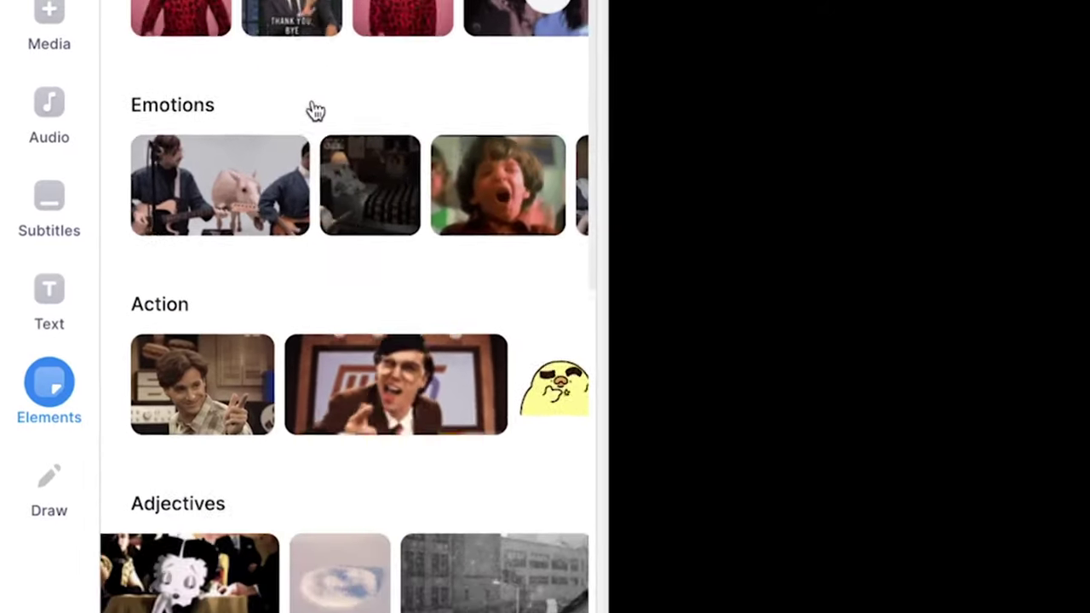
pyautogui.scroll(-3, 302, 114)
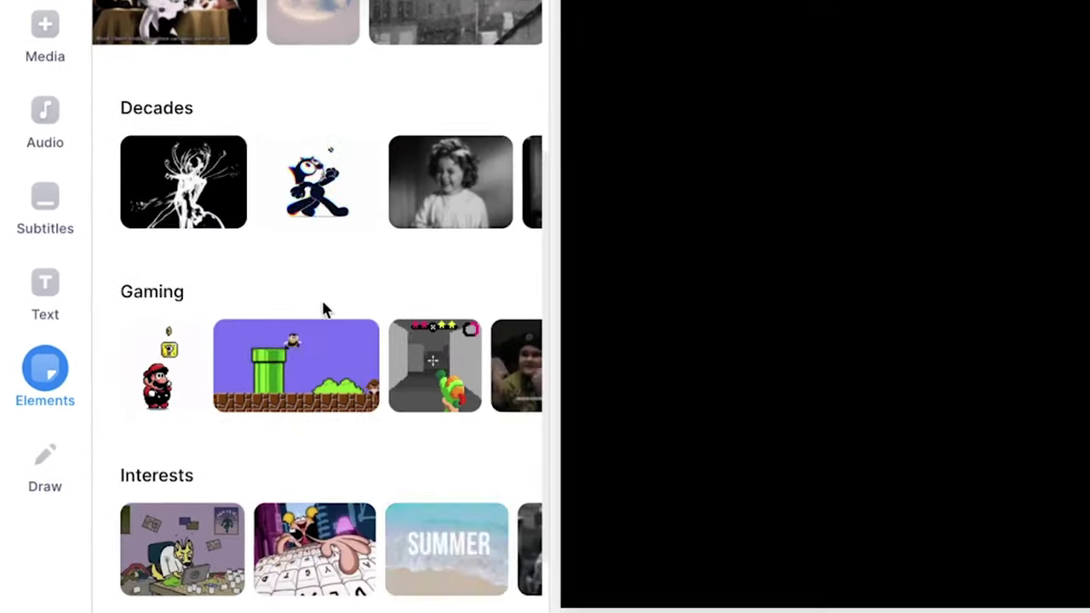
pyautogui.hscroll(3, 305, 358)
pyautogui.scroll(6, 305, 358)
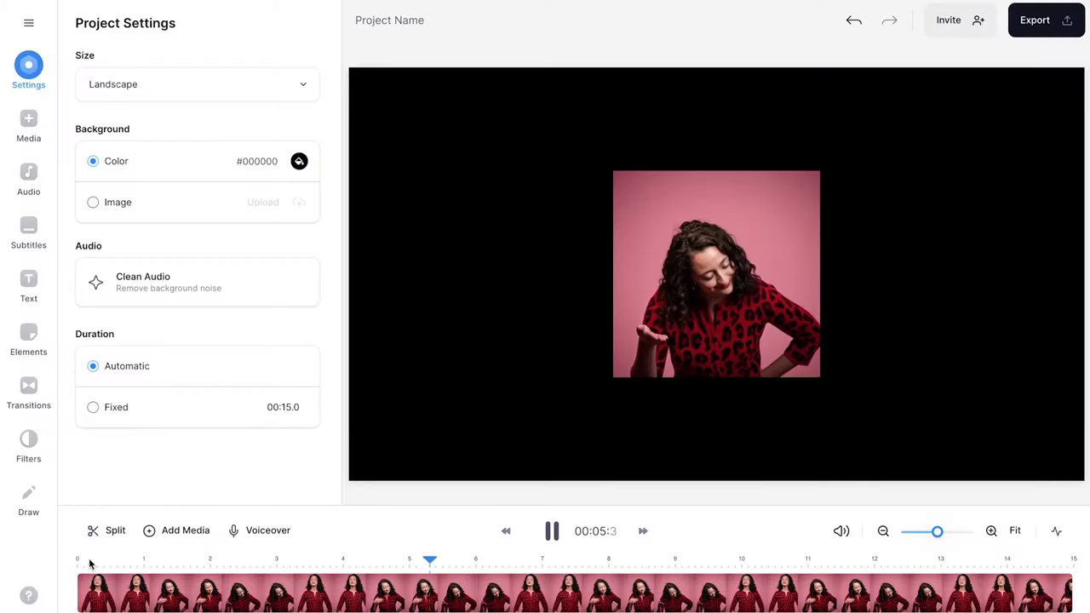
# Step: Select the woman GIF on the canvas and turn on Remove Background to erase the pink backdrop
pyautogui.click(702, 347)
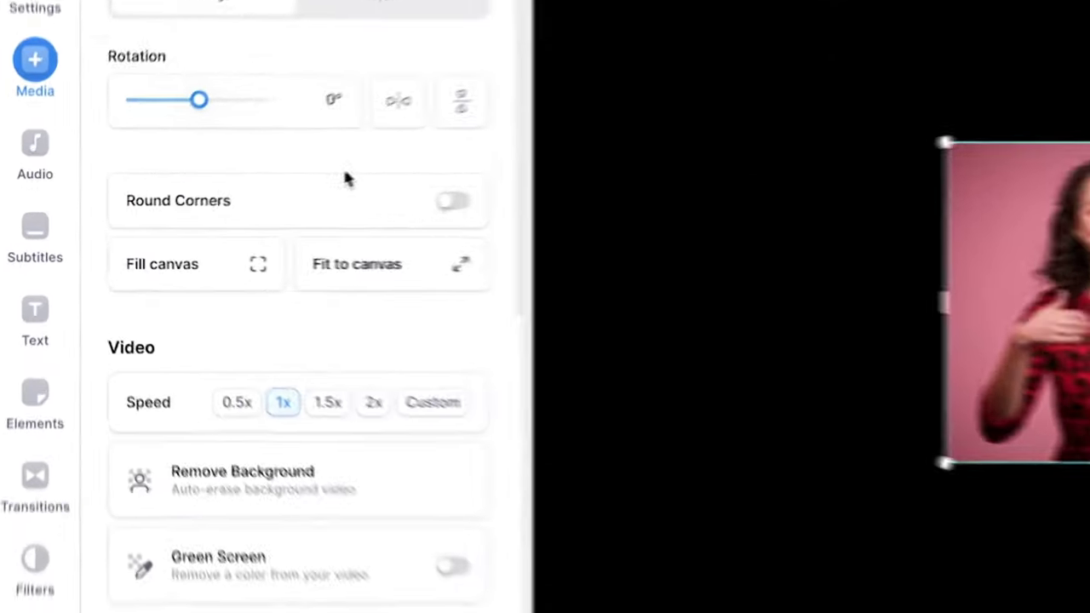
pyautogui.scroll(-3, 227, 195)
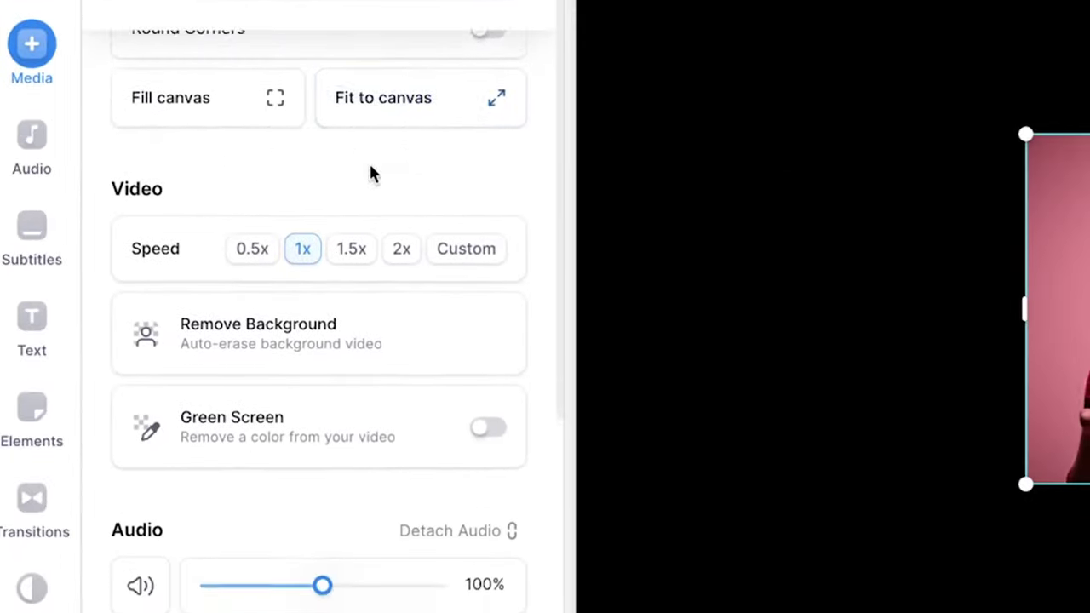
pyautogui.scroll(-1, 372, 175)
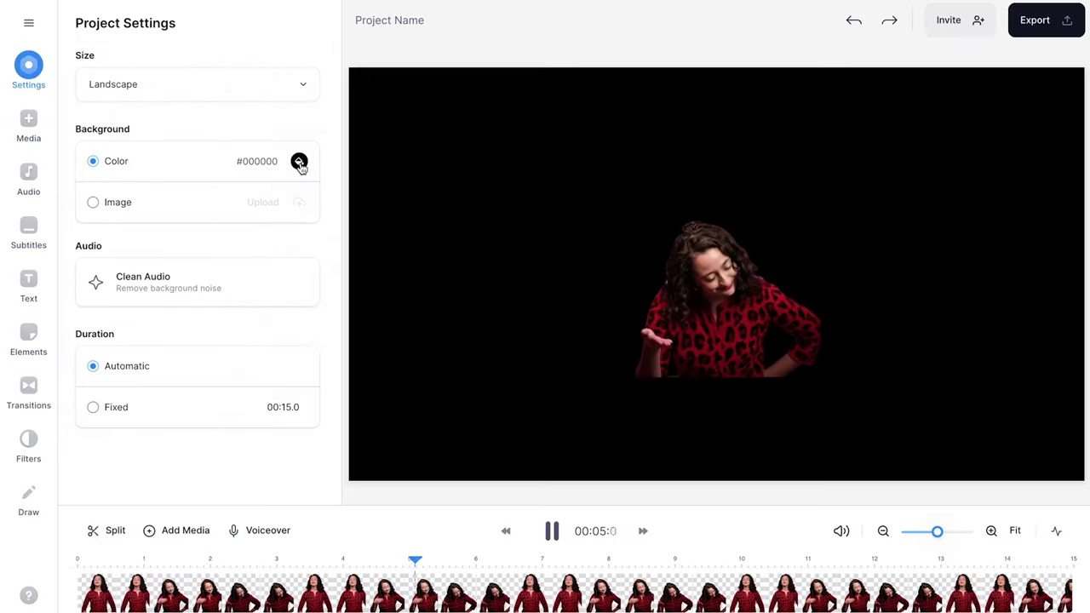
pyautogui.click(299, 161)
# Step: Set the canvas background to white (#FFFFFF) and drag the woman cutout toward the upper left
pyautogui.click(257, 259)
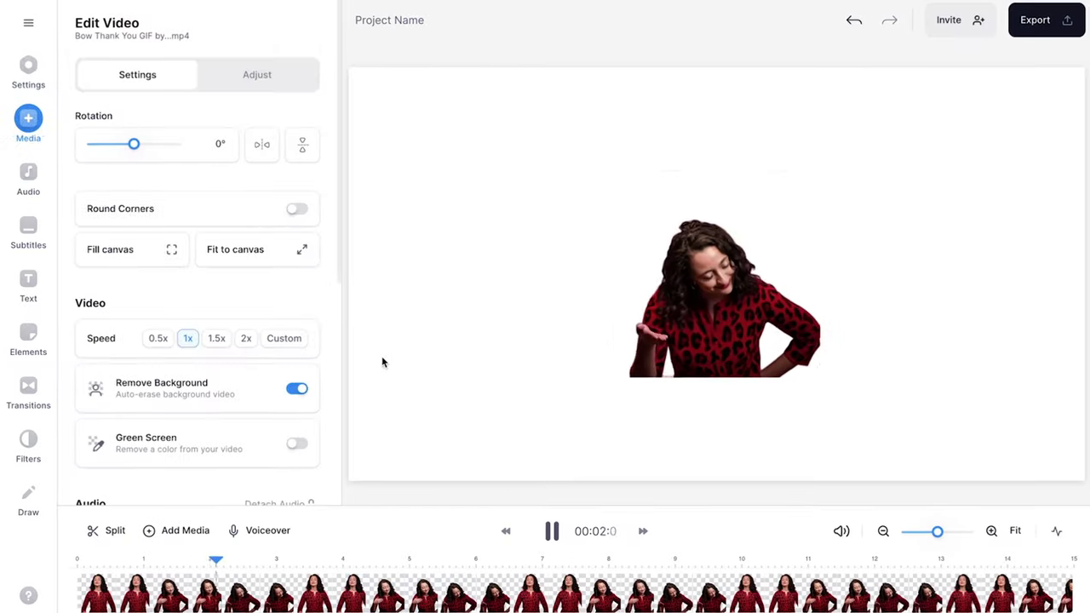
pyautogui.click(732, 247)
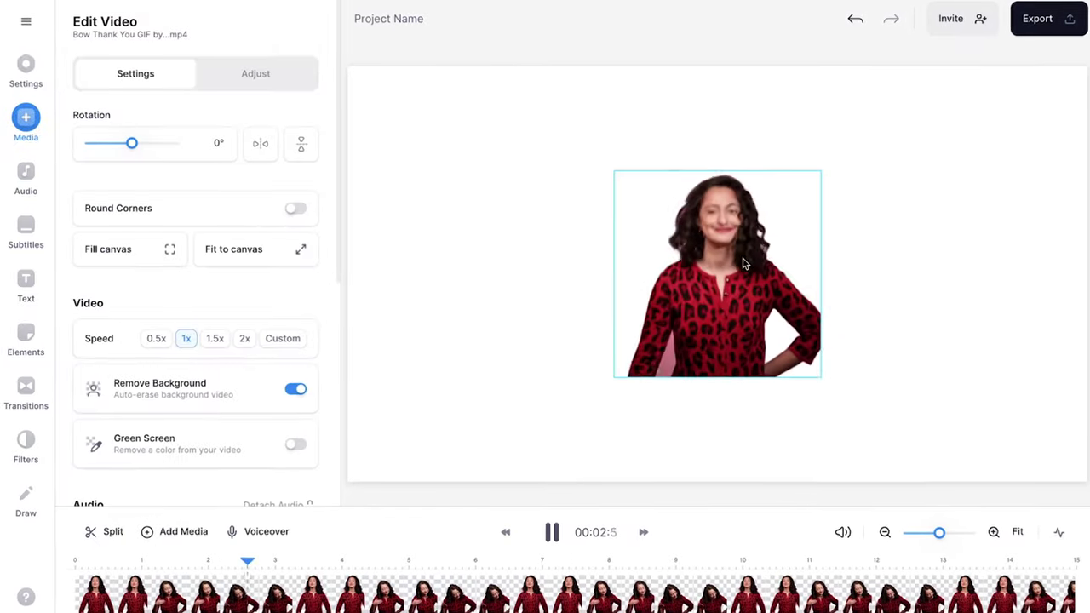
pyautogui.moveTo(707, 261)
pyautogui.mouseDown()
pyautogui.moveTo(529, 261)
pyautogui.moveTo(803, 306)
pyautogui.moveTo(696, 260)
pyautogui.mouseUp()
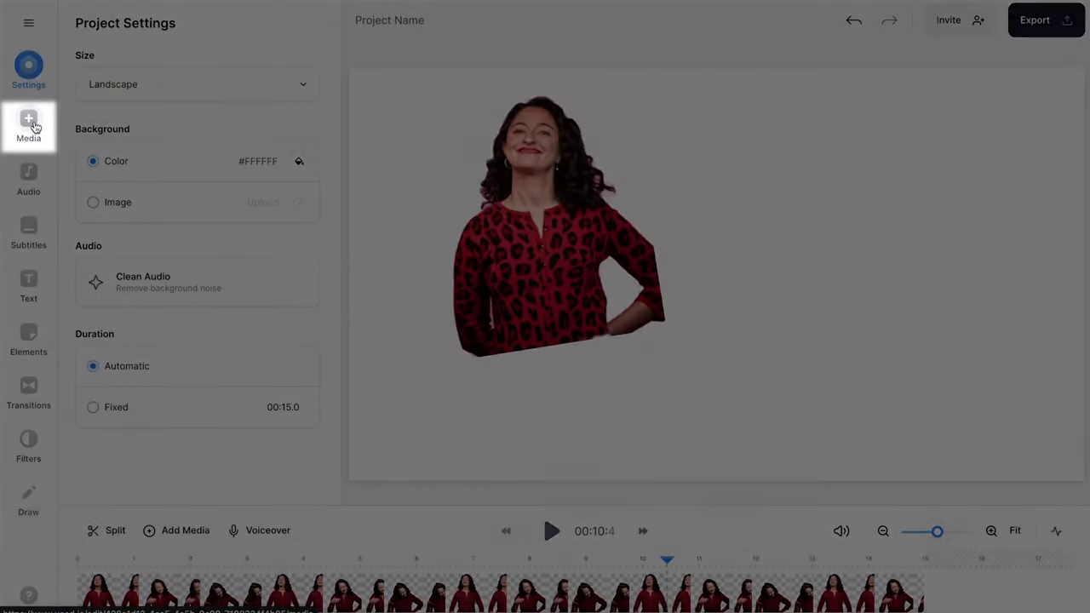
pyautogui.click(29, 124)
# Step: Upload the man's thumbs-up clip and move it earlier on the timeline
pyautogui.click(100, 102)
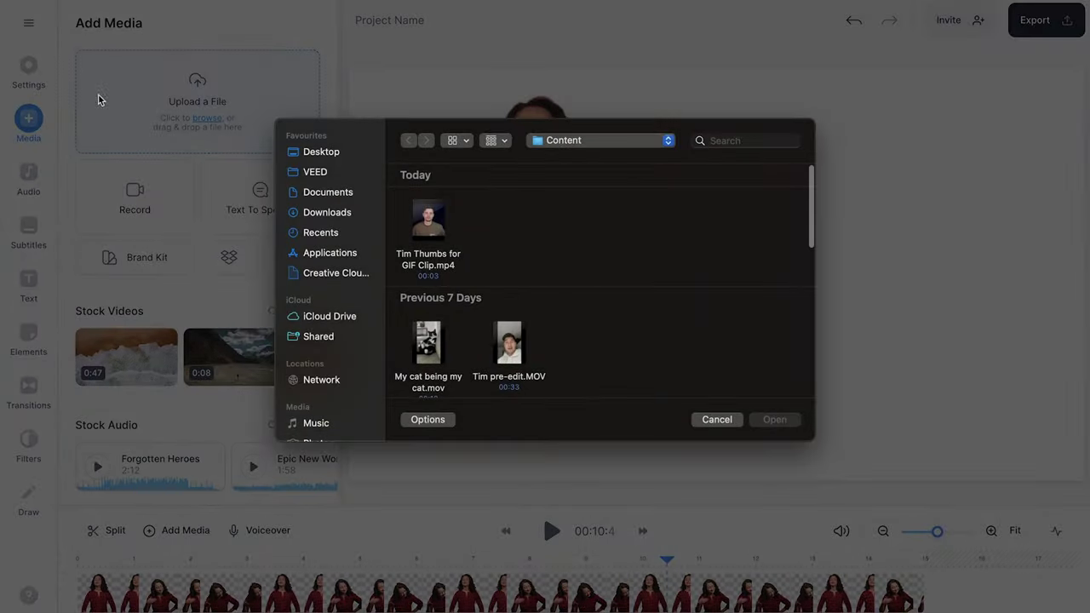
pyautogui.click(452, 258)
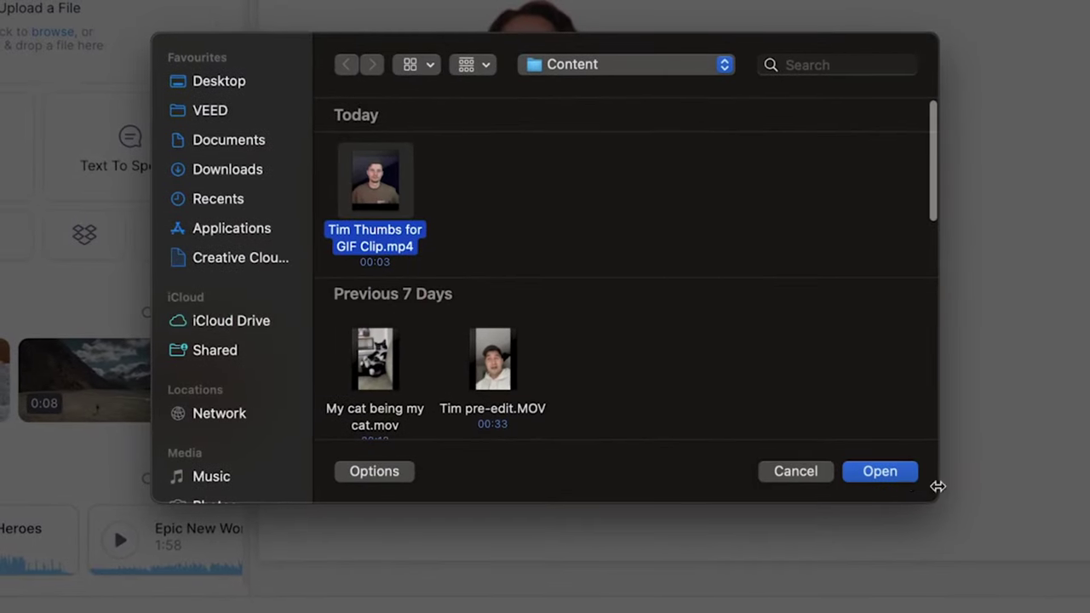
pyautogui.click(904, 475)
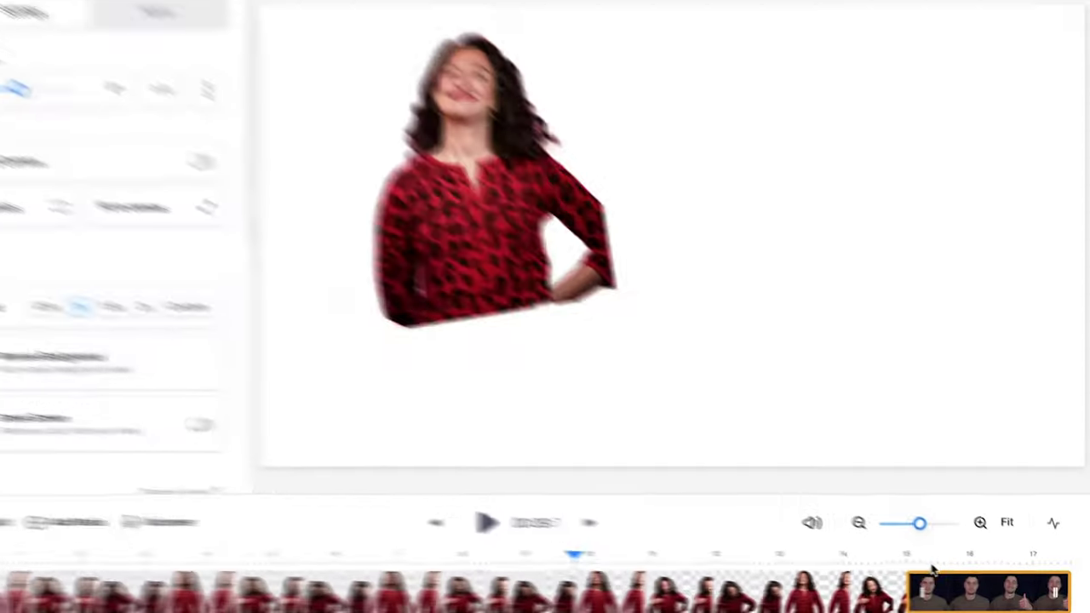
pyautogui.click(979, 596)
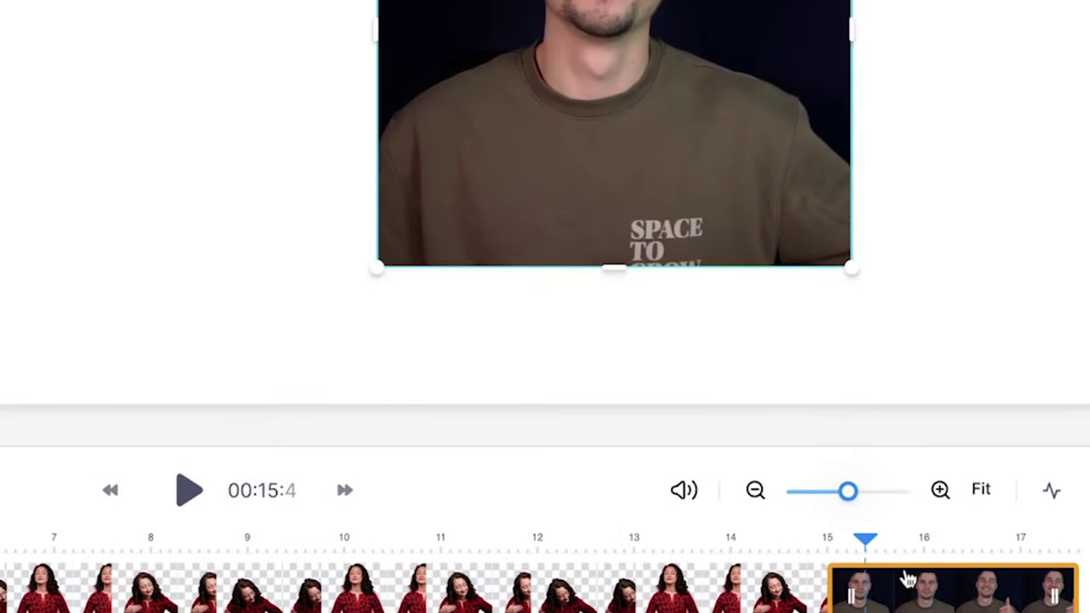
pyautogui.moveTo(910, 595); pyautogui.dragTo(535, 529)
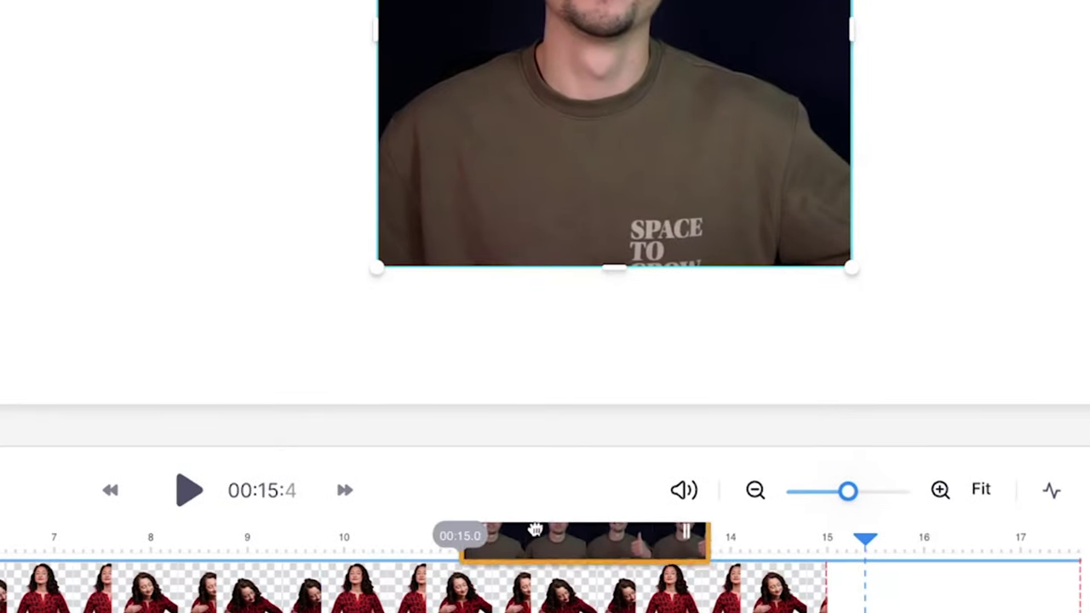
pyautogui.moveTo(289, 534); pyautogui.dragTo(291, 534)
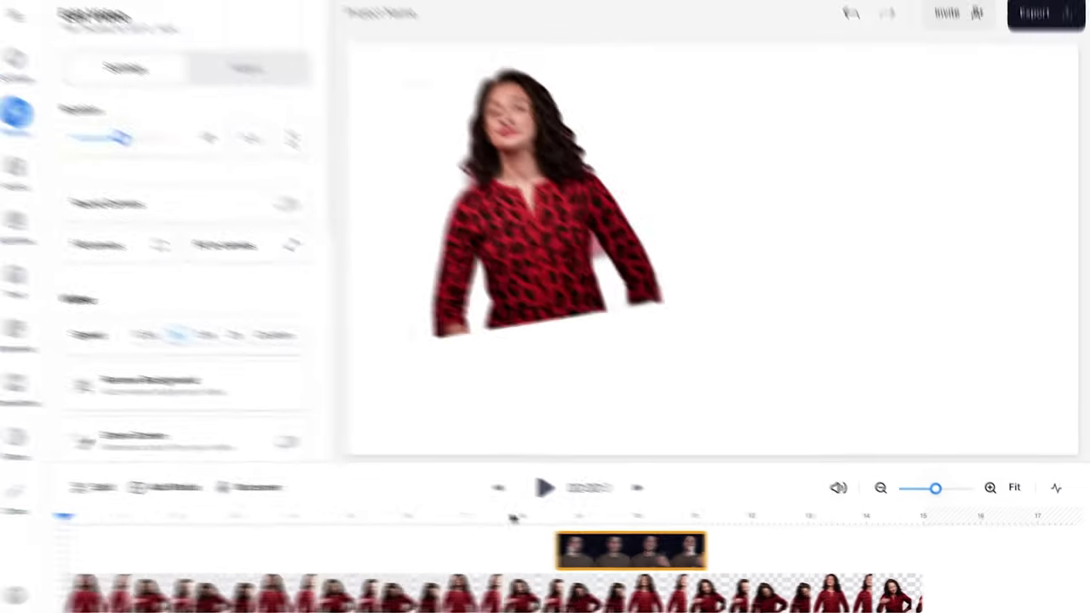
# Step: Shrink the man's video into the canvas's upper right and remove its background
pyautogui.click(227, 536)
pyautogui.moveTo(770, 257); pyautogui.dragTo(847, 231)
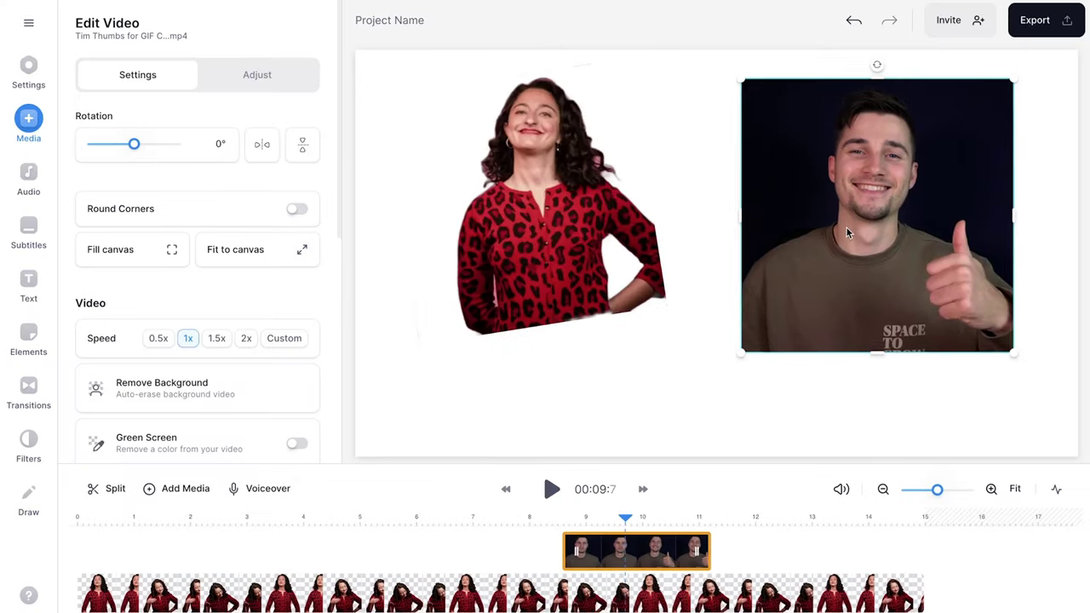
pyautogui.moveTo(1014, 78); pyautogui.dragTo(922, 180)
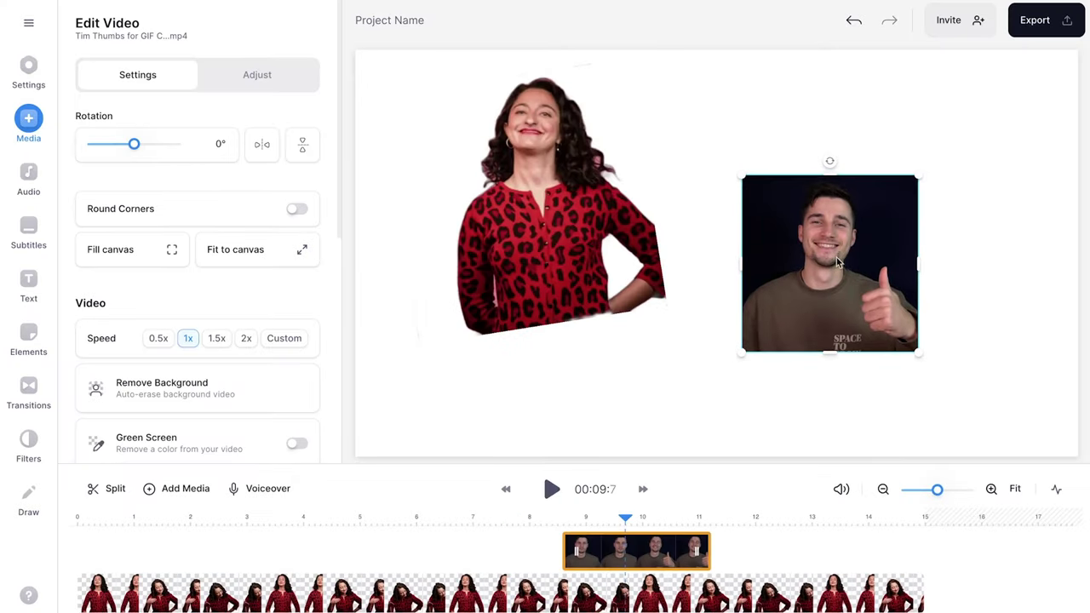
pyautogui.moveTo(837, 262); pyautogui.dragTo(877, 195)
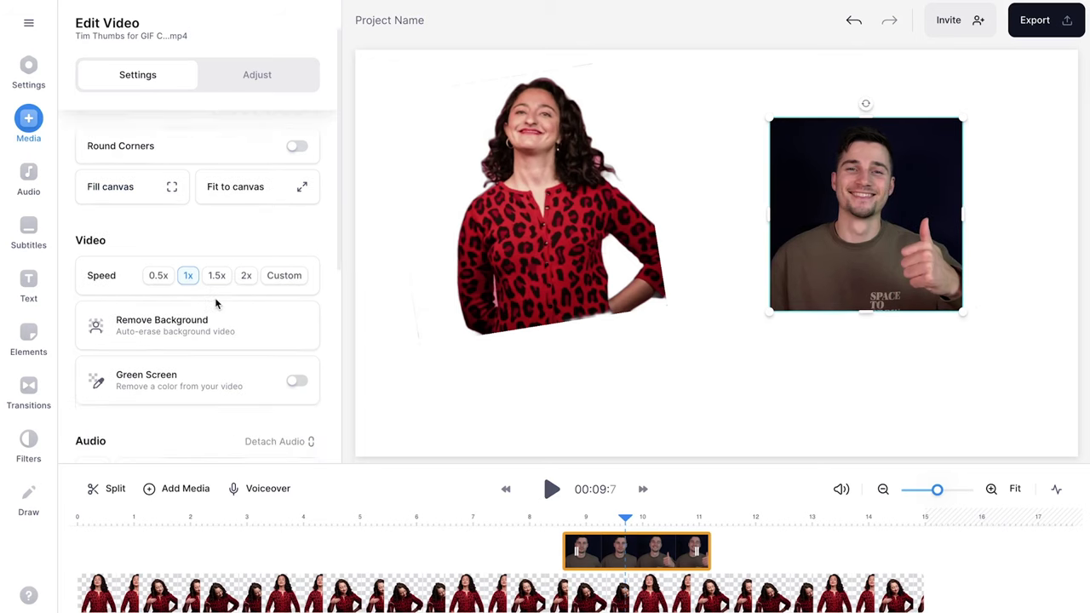
pyautogui.scroll(-1, 215, 304)
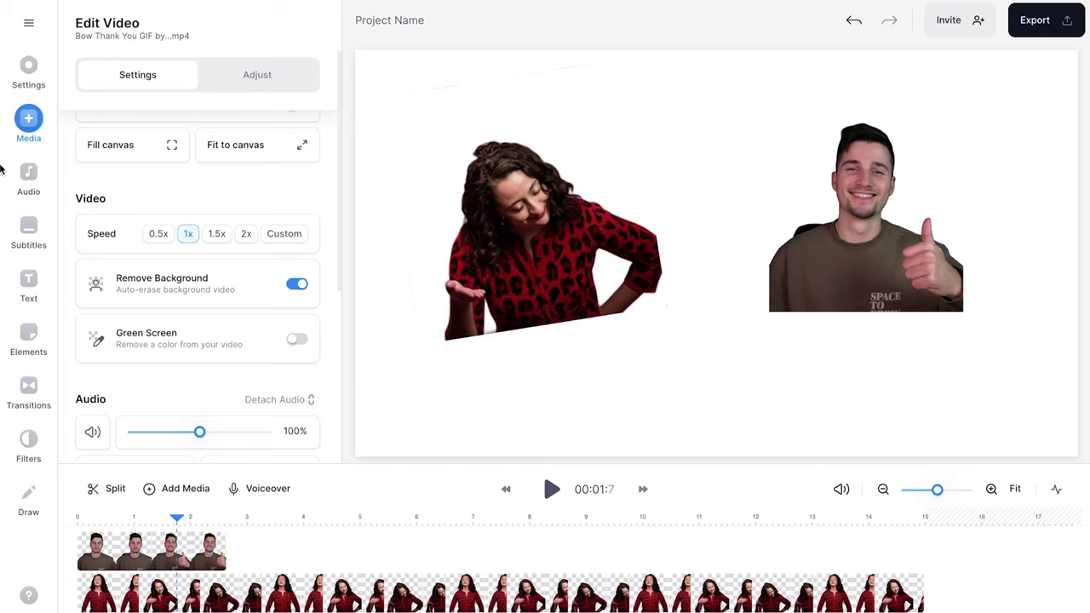
# Step: Upload IMG_1377.MOV and drag it onto a new bottom track beneath both cutouts
pyautogui.click(21, 129)
pyautogui.click(115, 100)
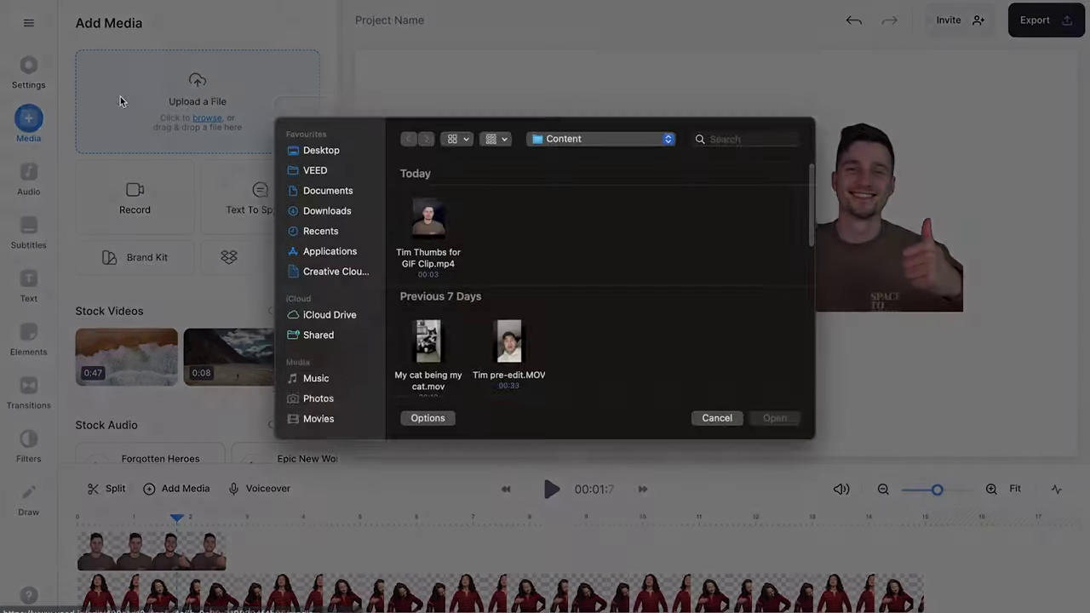
pyautogui.scroll(-5, 516, 270)
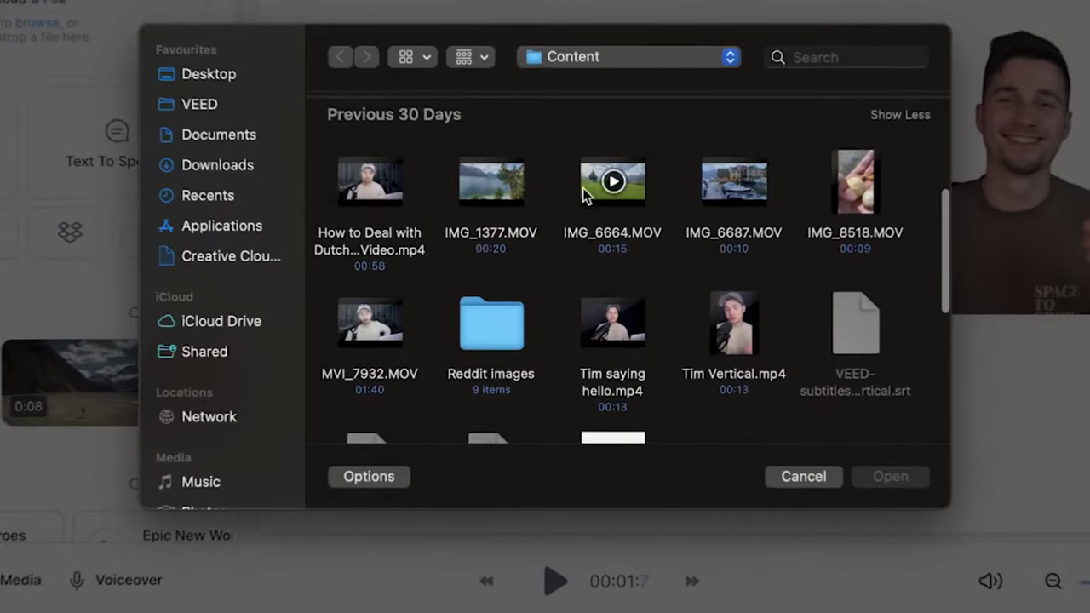
pyautogui.click(491, 182)
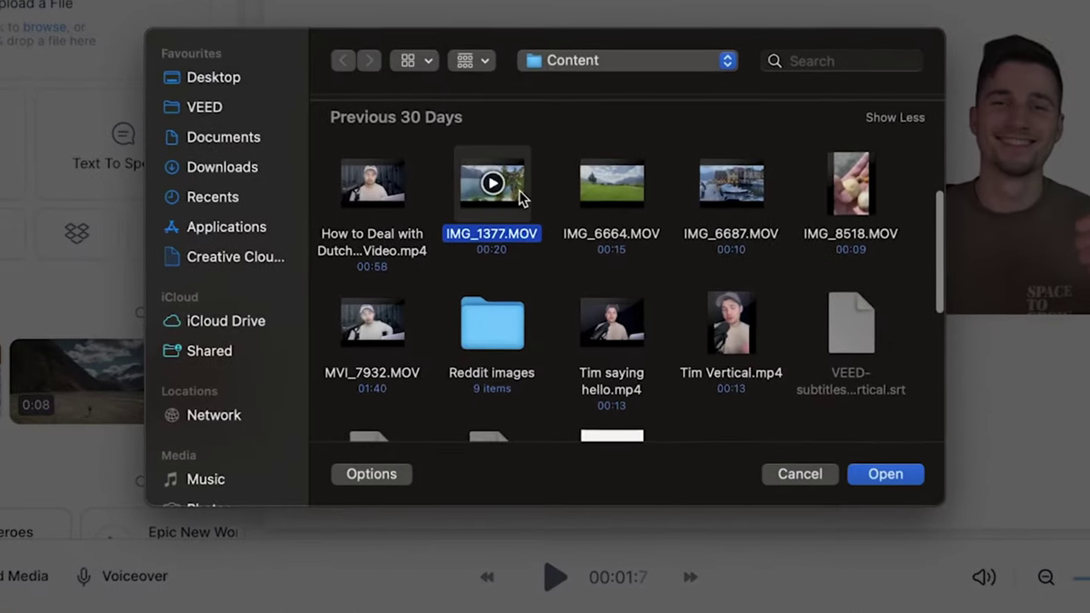
pyautogui.click(899, 476)
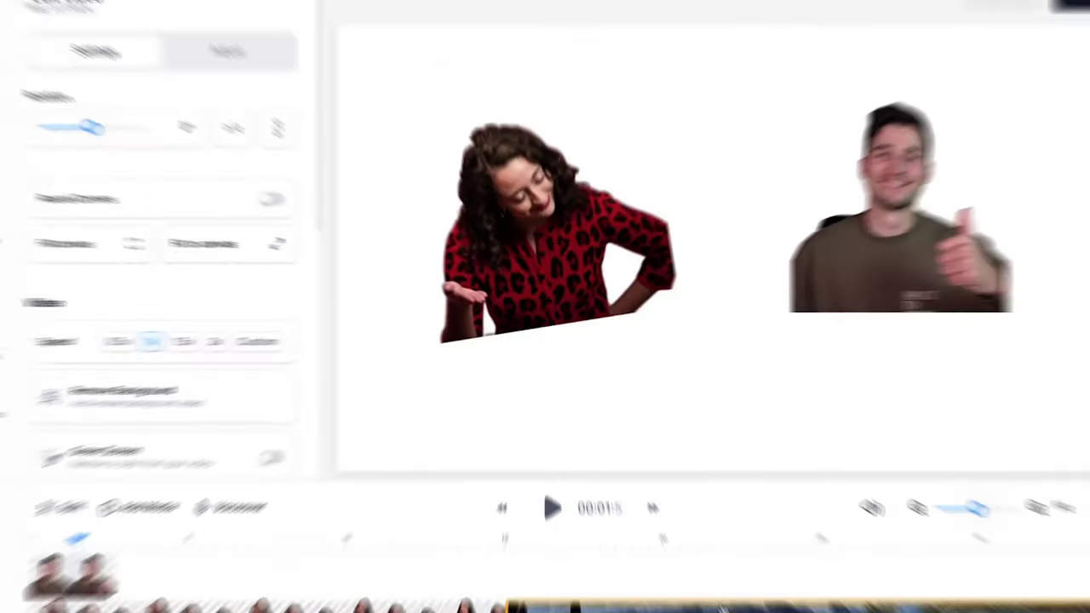
pyautogui.moveTo(706, 581); pyautogui.dragTo(666, 602)
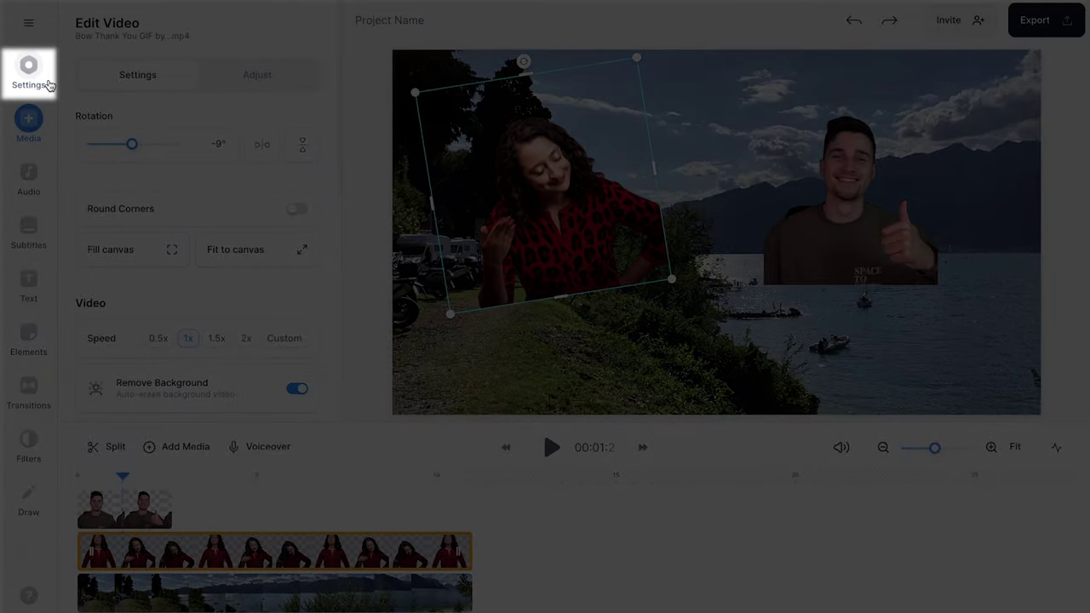
# Step: Change the project's canvas size to the Square preset
pyautogui.click(47, 82)
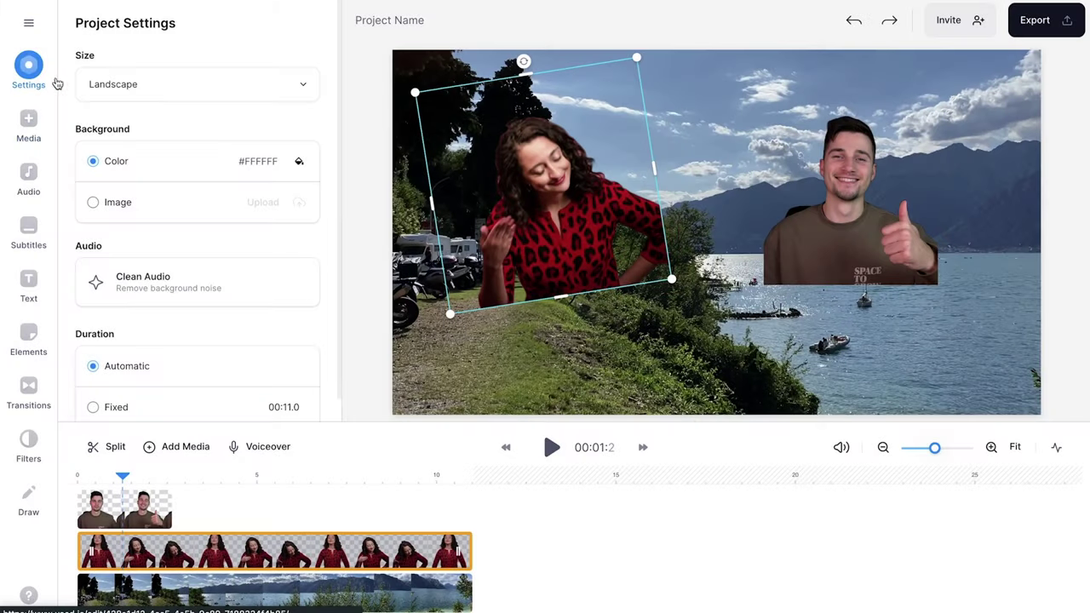
pyautogui.click(173, 89)
pyautogui.scroll(-5, 250, 235)
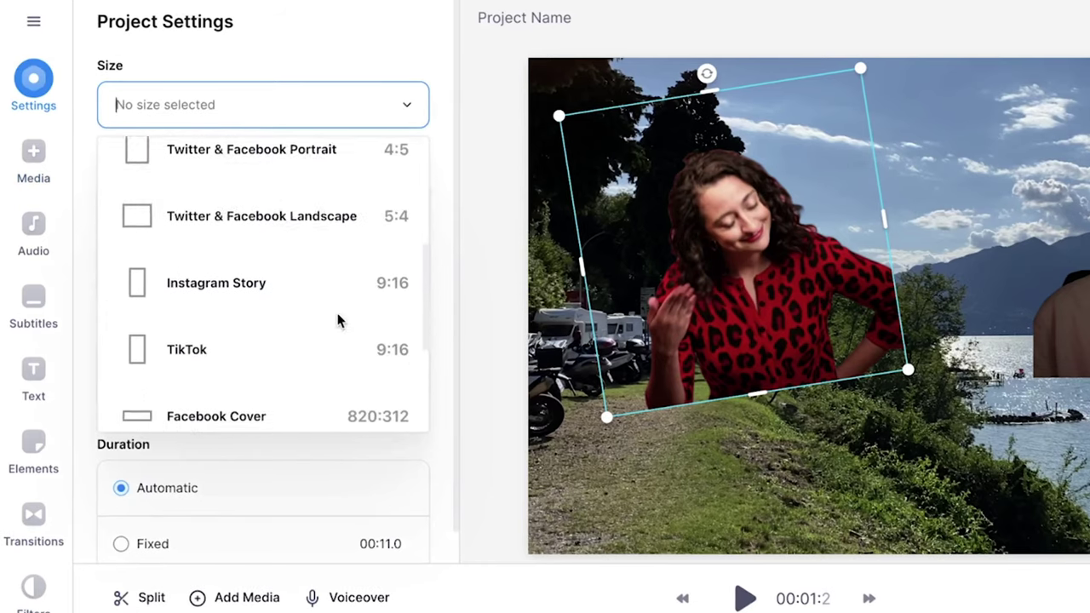
pyautogui.scroll(5, 337, 320)
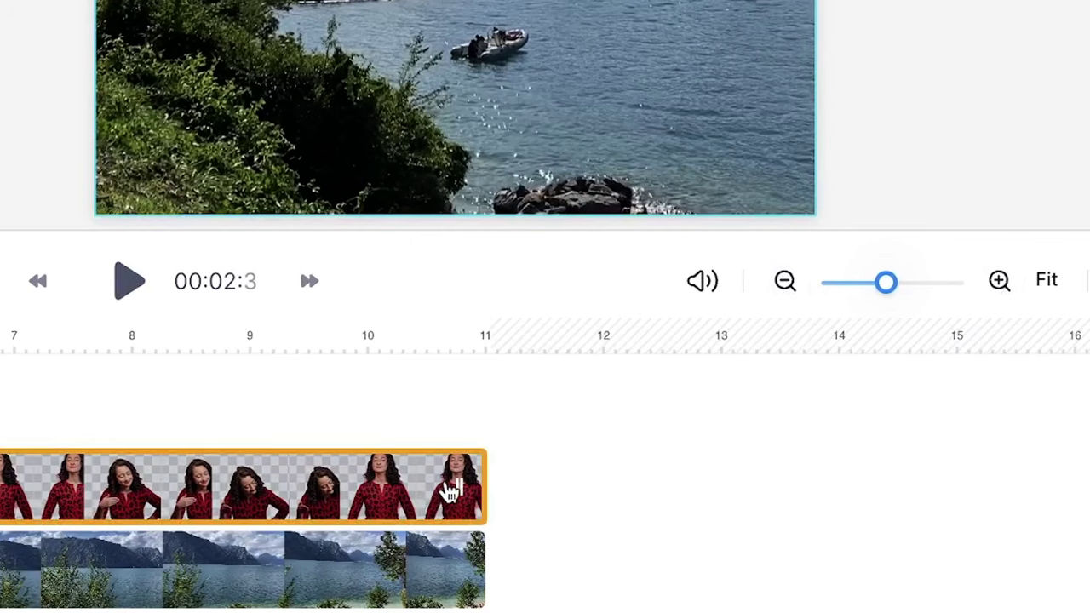
# Step: Extend a clip's end and paste a copy of the man's clip right after the first
pyautogui.moveTo(646, 483); pyautogui.dragTo(942, 500)
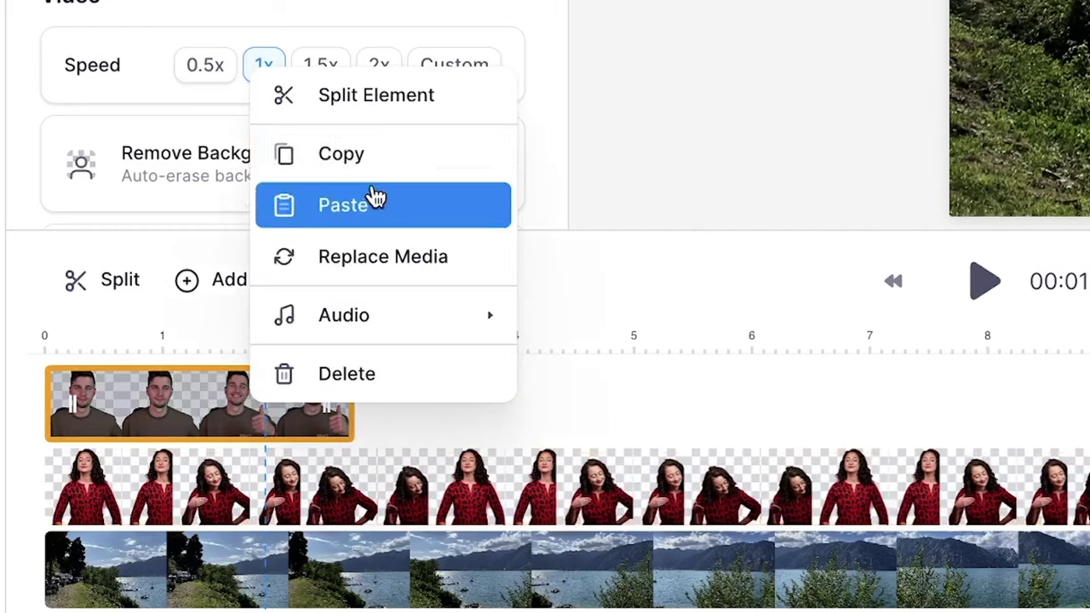
pyautogui.click(372, 155)
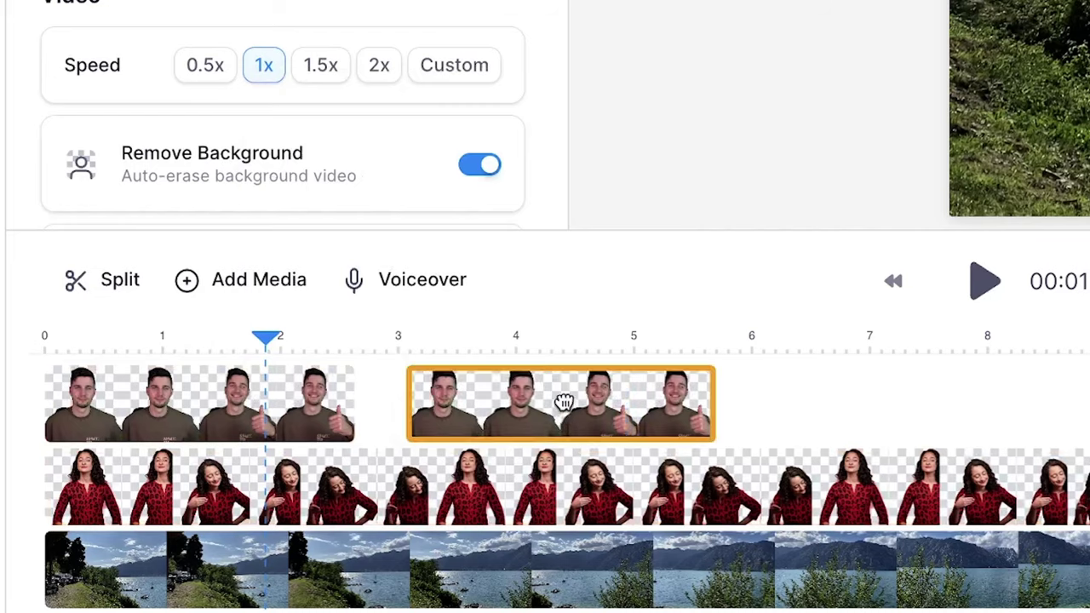
pyautogui.moveTo(563, 403); pyautogui.dragTo(514, 403)
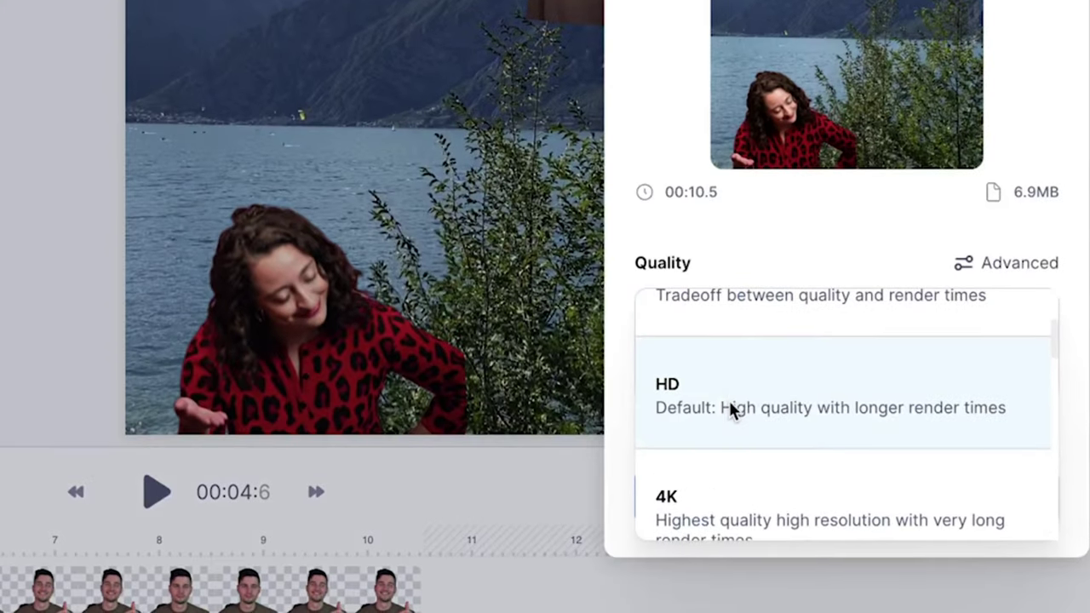
# Step: Set export quality to HD and export the video
pyautogui.click(729, 400)
pyautogui.click(785, 506)
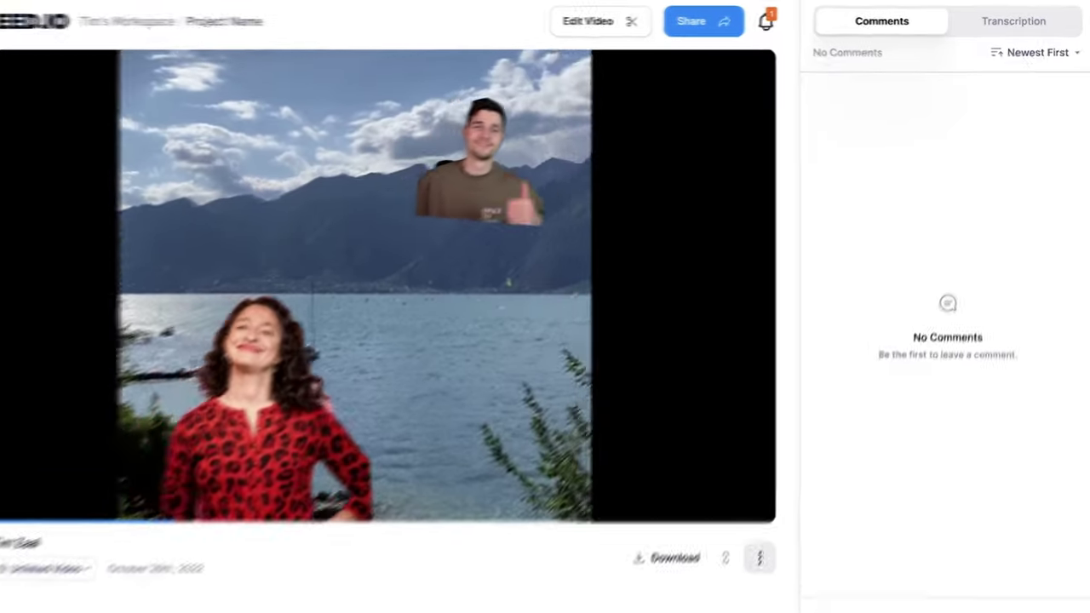
# Step: Open the share page's download options to show the MP4, GIF and MP3 formats
pyautogui.click(691, 20)
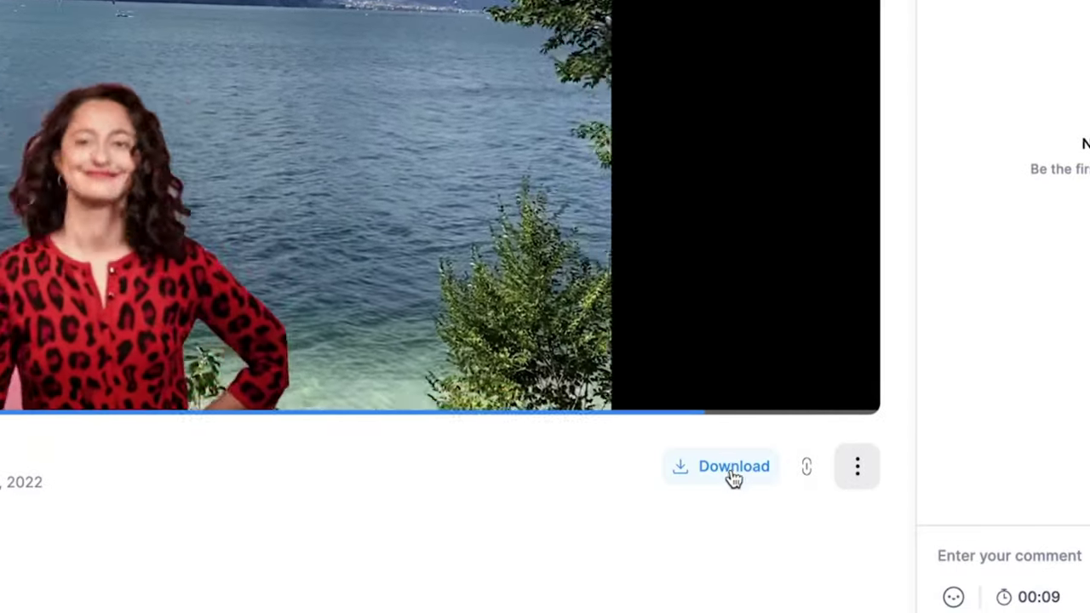
pyautogui.click(730, 477)
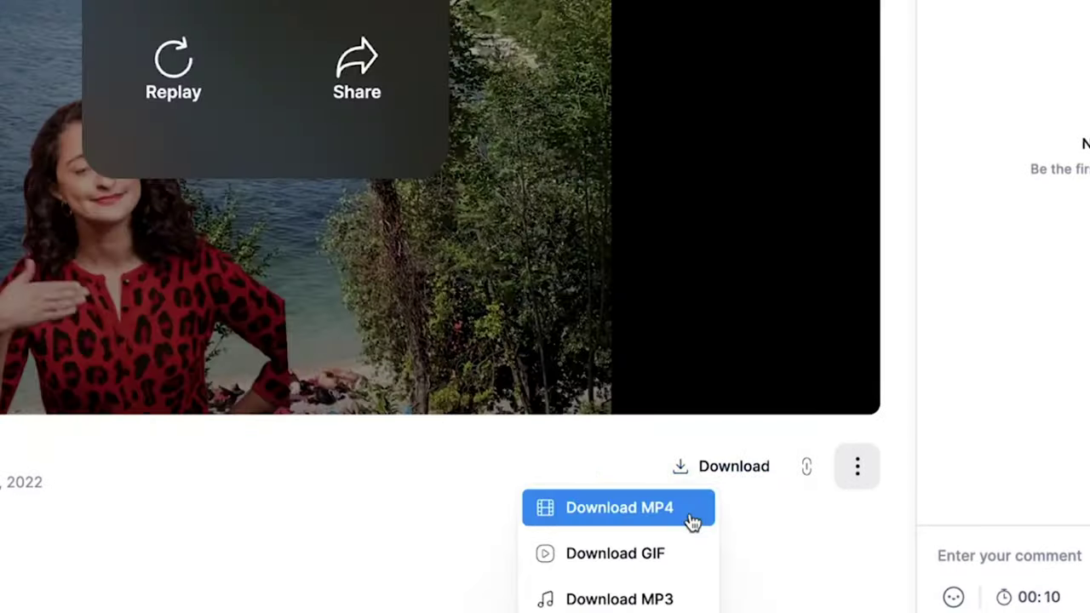